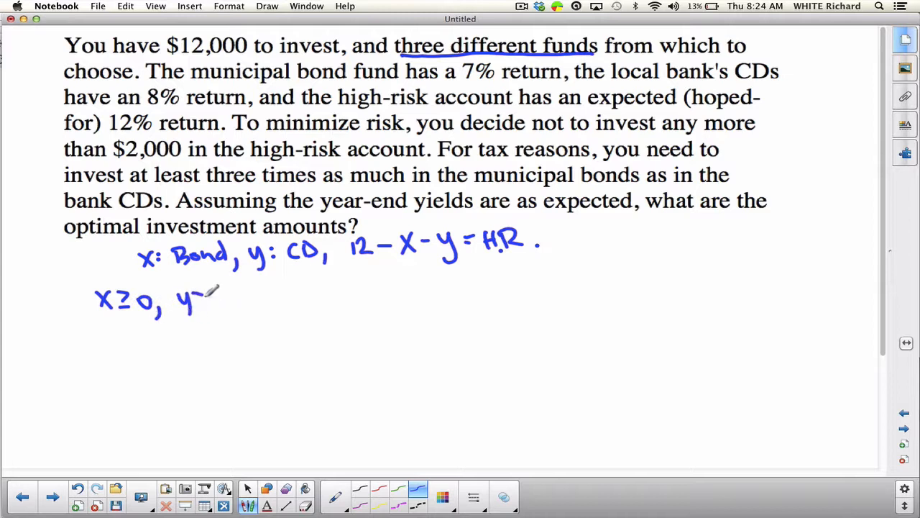
- Handwrite the rest of y ≥ 0 and the constraint 12 − x − y ≥ 0 after x ≥ 0
mouse_move(229, 291)
left_mouse_down()
mouse_move(223, 302)
mouse_move(232, 293)
mouse_move(245, 314)
left_mouse_up()
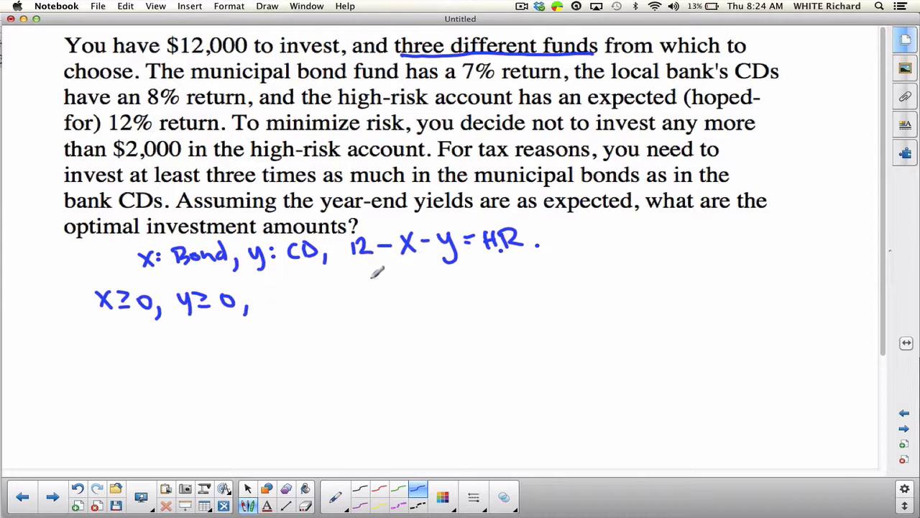
left_click_drag(265, 285, 266, 302)
mouse_move(270, 288)
left_mouse_down()
mouse_move(335, 288)
mouse_move(348, 310)
mouse_move(385, 286)
left_mouse_up()
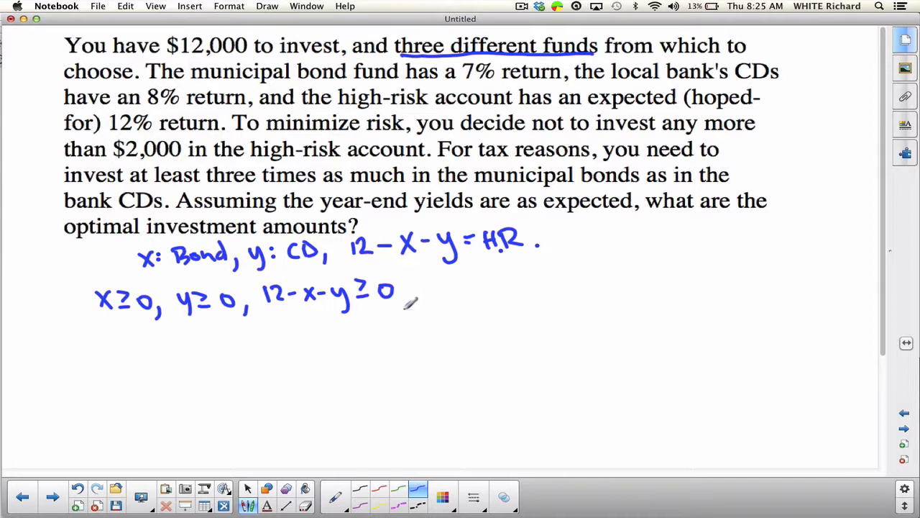
left_click_drag(402, 292, 400, 306)
- Continue the constraint row with the high-risk account limit, 12 − x − y ≤ 2, followed by a comma
left_click_drag(425, 277, 424, 295)
mouse_move(432, 279)
left_mouse_down()
mouse_move(440, 276)
mouse_move(445, 294)
mouse_move(461, 283)
mouse_move(482, 293)
left_mouse_up()
mouse_move(482, 278)
left_mouse_down()
mouse_move(470, 294)
mouse_move(513, 284)
left_mouse_up()
left_click_drag(524, 272, 515, 306)
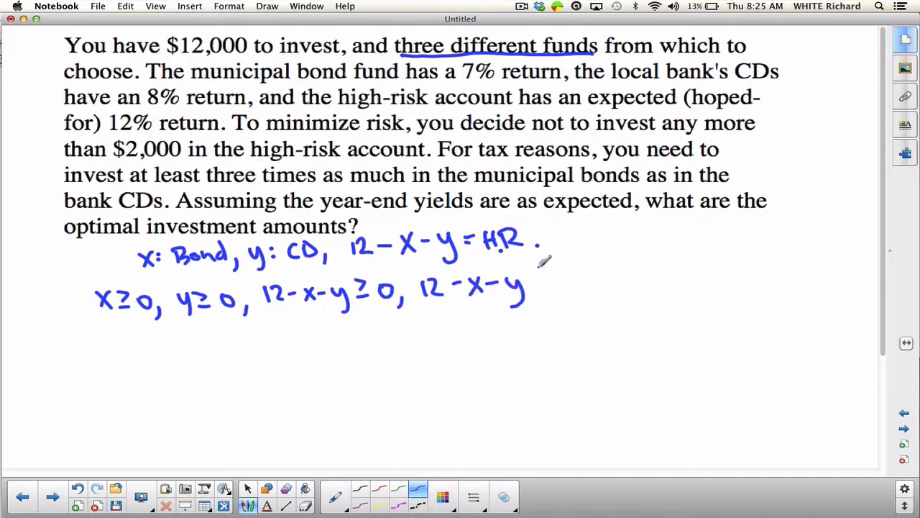
mouse_move(546, 274)
left_mouse_down()
mouse_move(550, 285)
mouse_move(579, 289)
left_mouse_up()
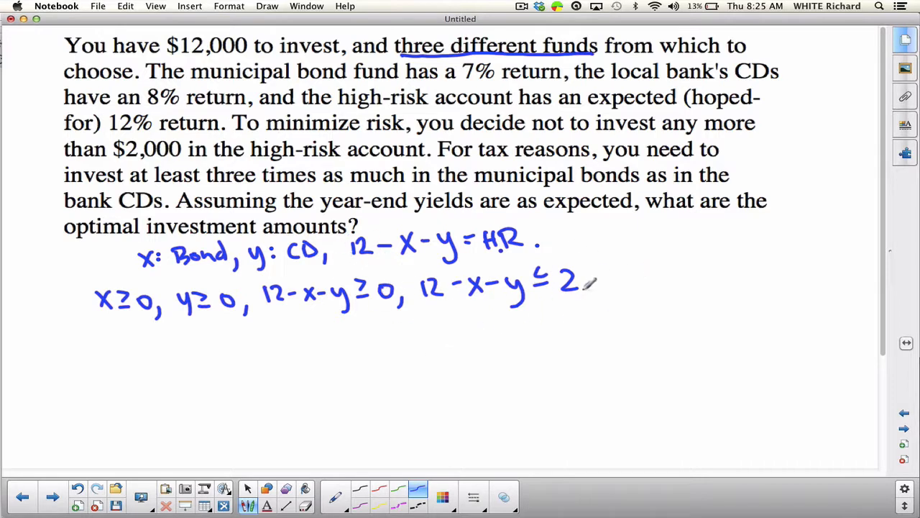
left_click_drag(590, 288, 586, 297)
- Complete the constraint row with the bonds-to-CDs condition, 3y ≤ x
left_click_drag(615, 264, 651, 298)
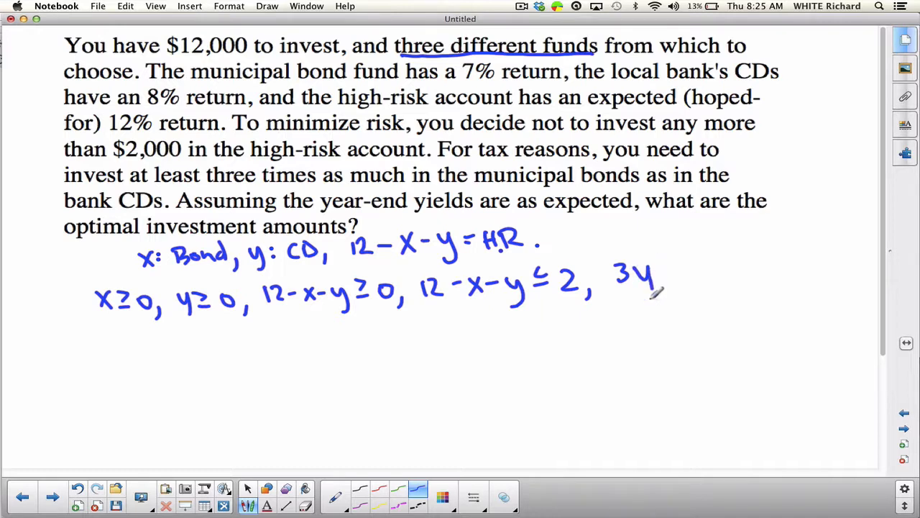
left_click_drag(678, 262, 678, 273)
mouse_move(667, 276)
left_mouse_down()
mouse_move(706, 273)
mouse_move(691, 273)
left_mouse_up()
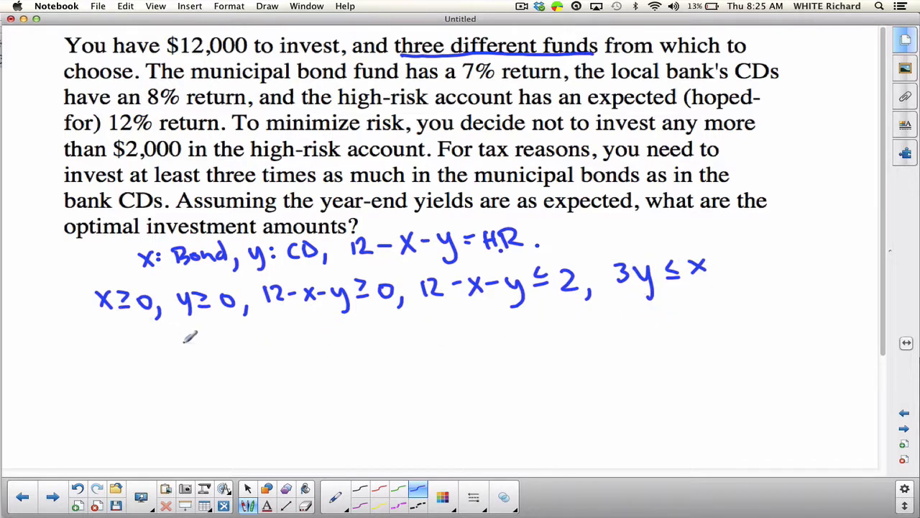
- In green ink below the constraints, handwrite the start of the profit function, P = .07x + .08y
left_click(397, 490)
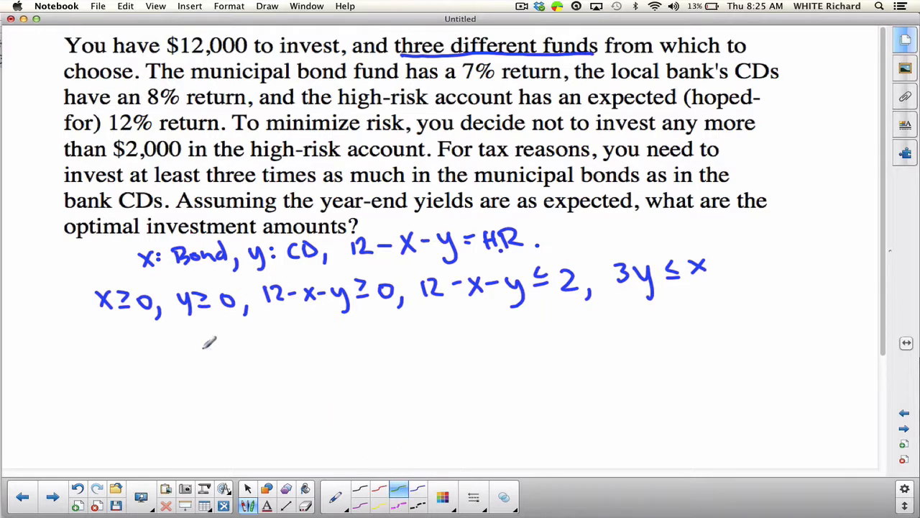
mouse_move(180, 334)
left_mouse_down()
mouse_move(184, 357)
mouse_move(195, 333)
mouse_move(185, 348)
mouse_move(216, 349)
left_mouse_up()
left_click(203, 338)
left_click(206, 348)
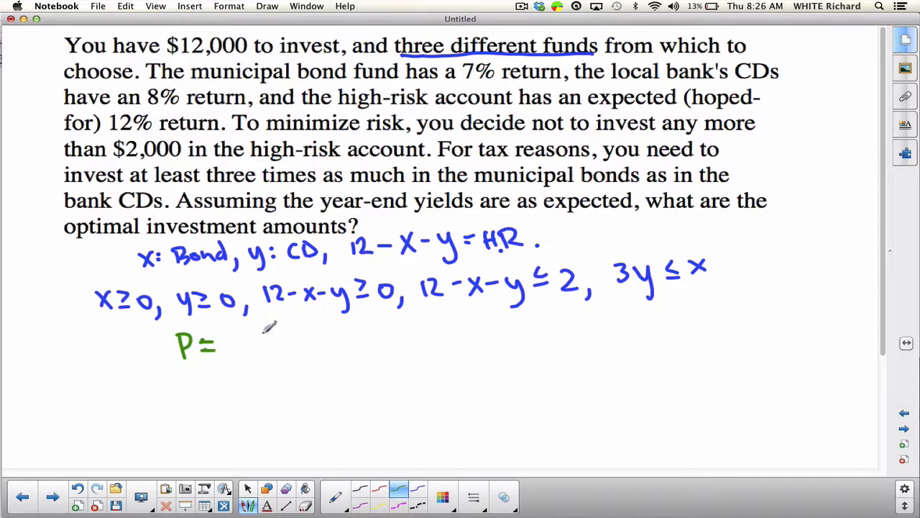
left_click(234, 350)
mouse_move(247, 331)
left_mouse_down()
mouse_move(261, 350)
mouse_move(288, 352)
mouse_move(269, 353)
left_mouse_up()
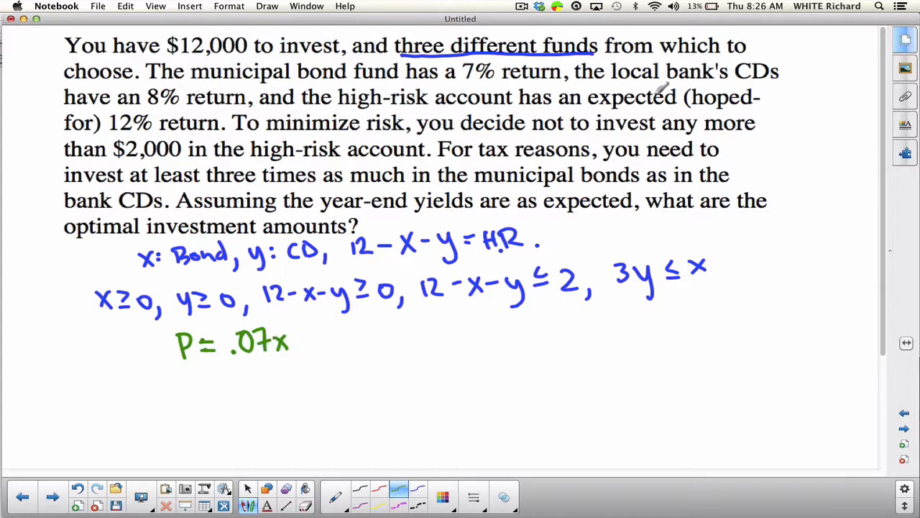
mouse_move(298, 336)
left_mouse_down()
mouse_move(298, 348)
mouse_move(328, 334)
left_mouse_up()
left_click(313, 346)
mouse_move(350, 331)
left_mouse_down()
mouse_move(341, 346)
mouse_move(350, 331)
mouse_move(369, 365)
left_mouse_up()
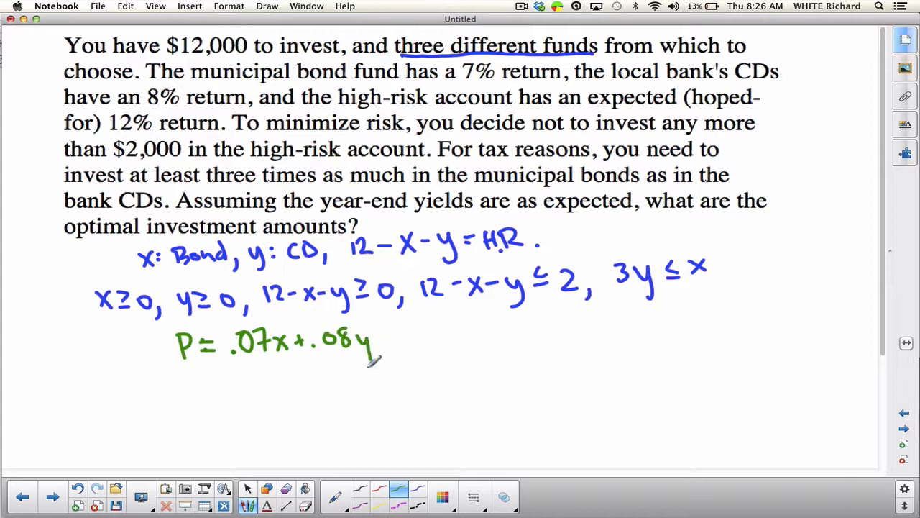
- Complete the green profit function with the high-risk account term, + .12(12 − x − y)
left_click_drag(388, 328, 389, 343)
left_click_drag(382, 336, 395, 335)
left_click(399, 339)
left_click_drag(409, 324, 408, 342)
mouse_move(417, 327)
left_mouse_down()
mouse_move(430, 341)
mouse_move(455, 343)
left_mouse_up()
mouse_move(464, 324)
left_mouse_down()
mouse_move(478, 343)
mouse_move(489, 330)
mouse_move(502, 342)
left_mouse_up()
mouse_move(501, 323)
left_mouse_down()
mouse_move(492, 343)
mouse_move(518, 327)
mouse_move(527, 336)
left_mouse_up()
mouse_move(535, 323)
left_mouse_down()
mouse_move(524, 351)
mouse_move(538, 352)
left_mouse_up()
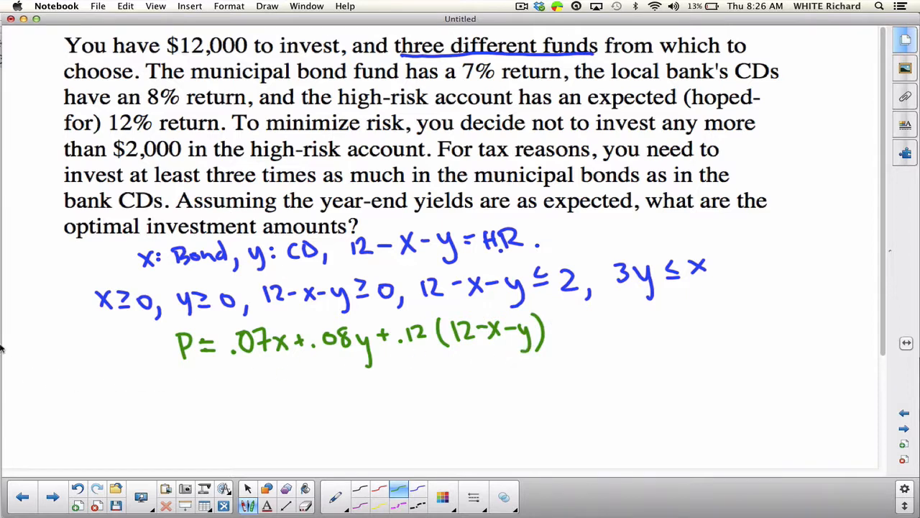
- Switch to GeoGebra and delete all lines, points and the number left from the previous construction
mouse_move(3, 344)
left_click(16, 379)
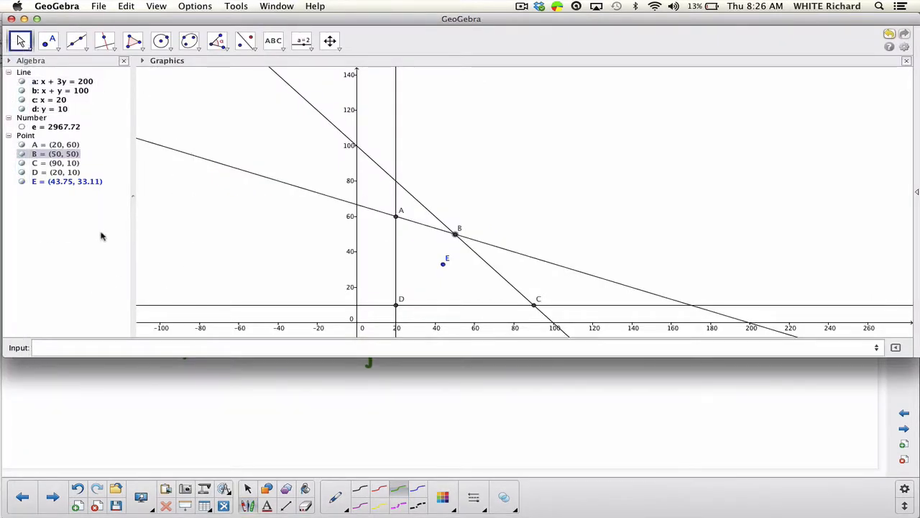
key("Delete")
left_click(62, 90)
key("Delete")
left_click(65, 82)
key("Delete")
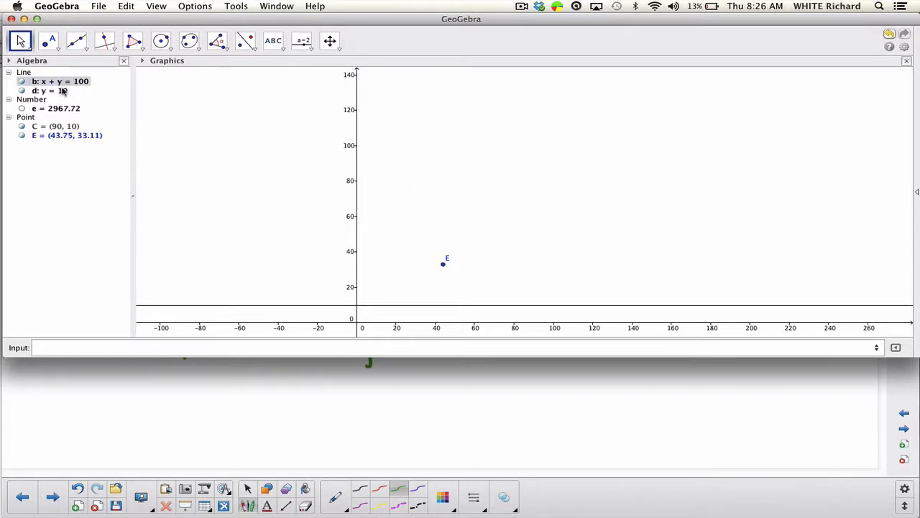
left_click(62, 82)
key("Delete")
left_click(64, 82)
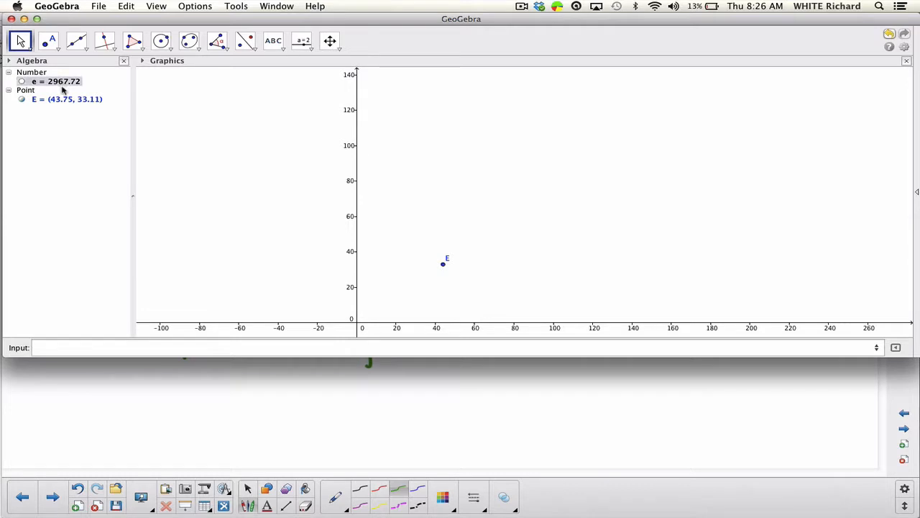
key("Delete")
left_click(65, 82)
key("Delete")
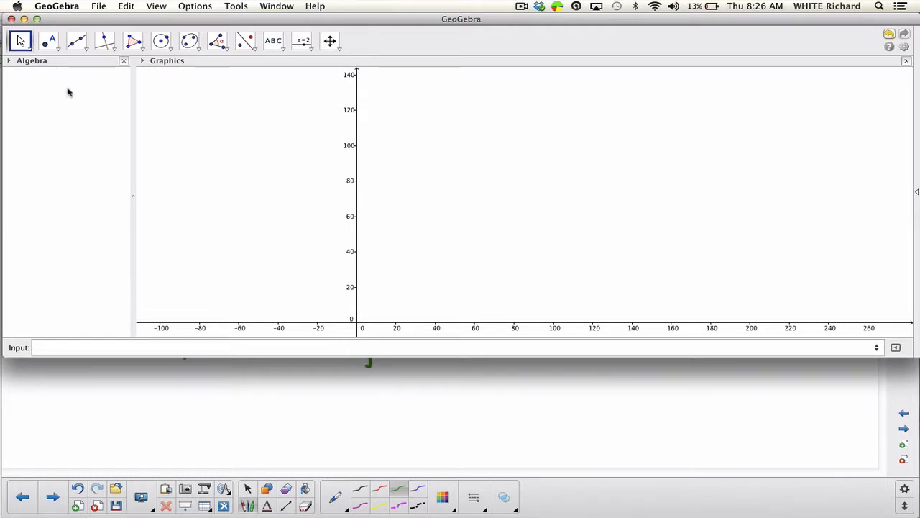
- Shorten the GeoGebra window to uncover the handwritten constraints, and graph the lines x=0 and y=0
left_click(213, 347)
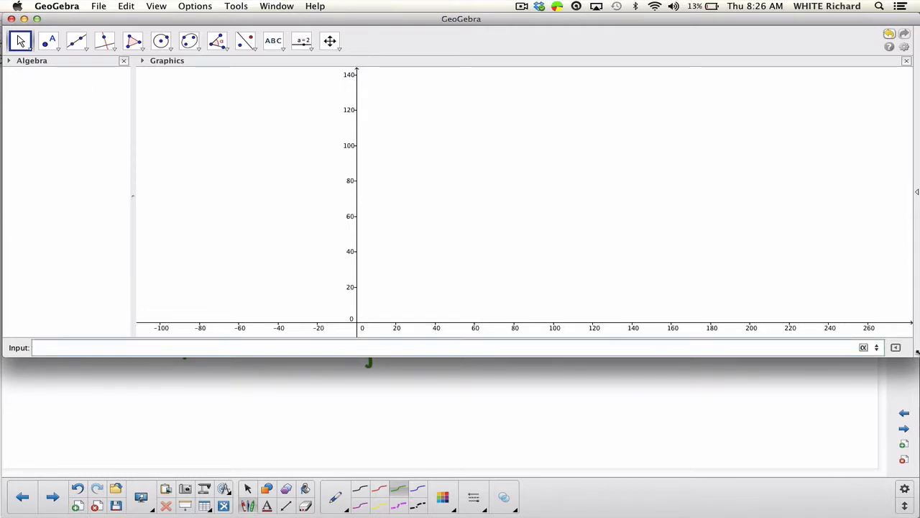
left_click_drag(917, 352, 918, 272)
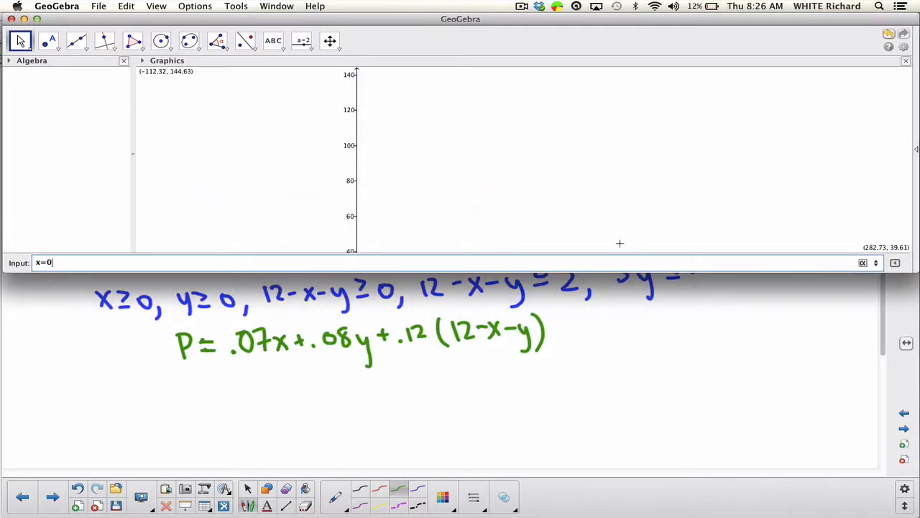
type("x=0")
key("Return")
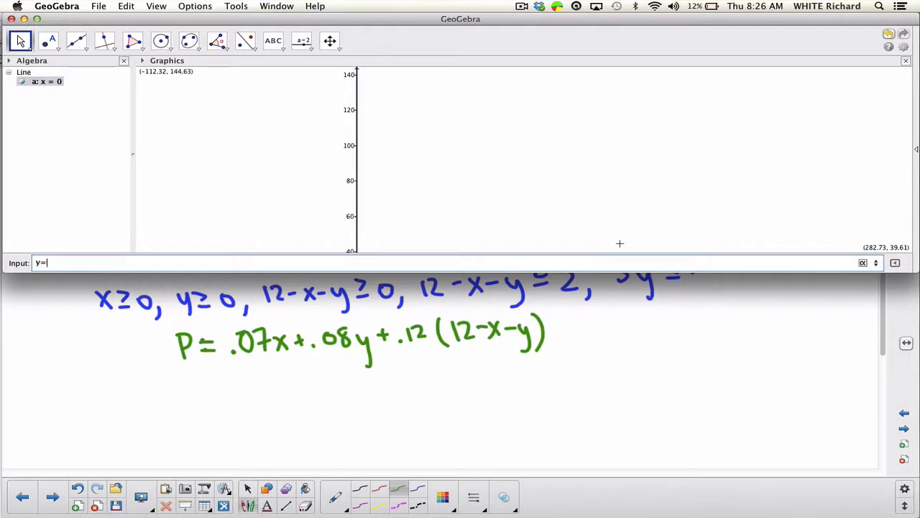
type("y=0")
key("Return")
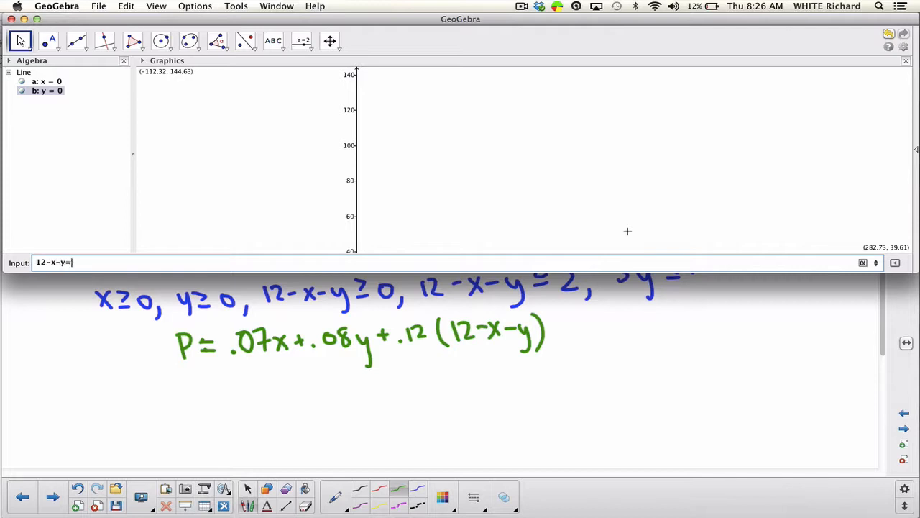
- Graph the remaining constraint boundaries as the lines 12-x-y=0, 12-x-y=2 and 3y=x
key("Return")
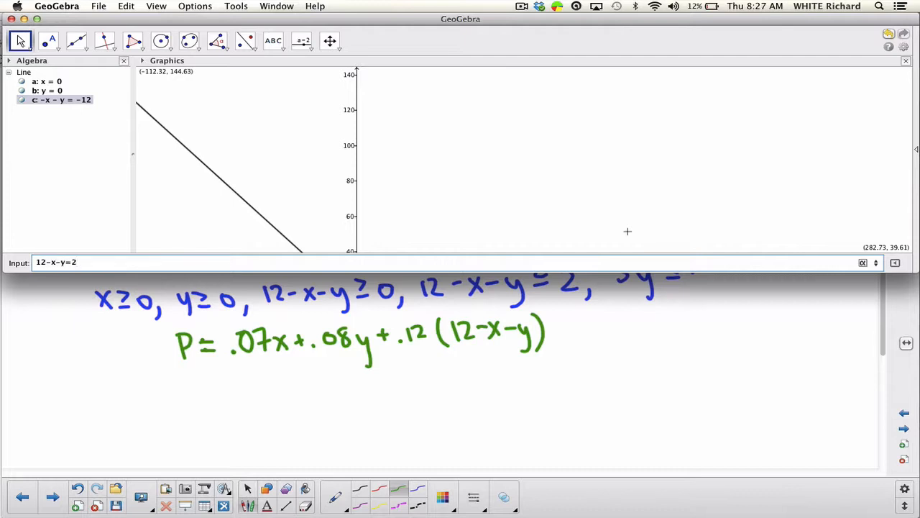
type("12-x-y=2")
key("Return")
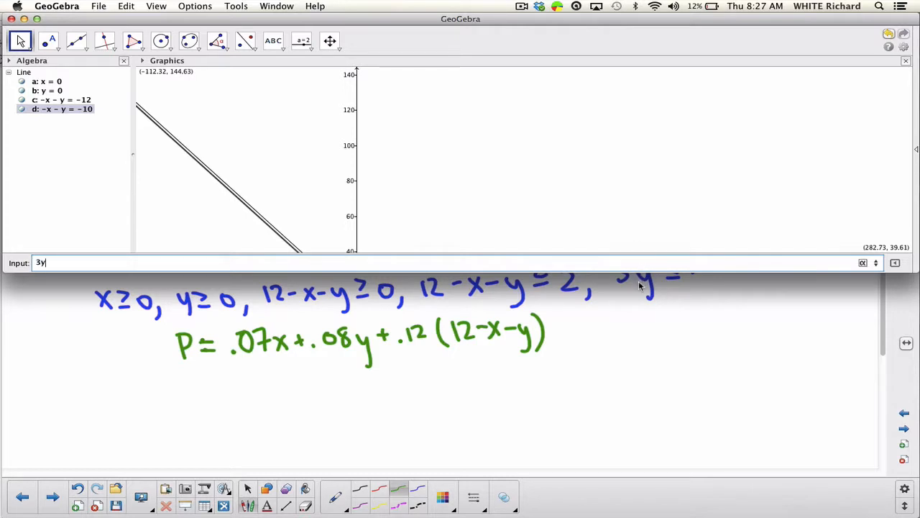
key("Return")
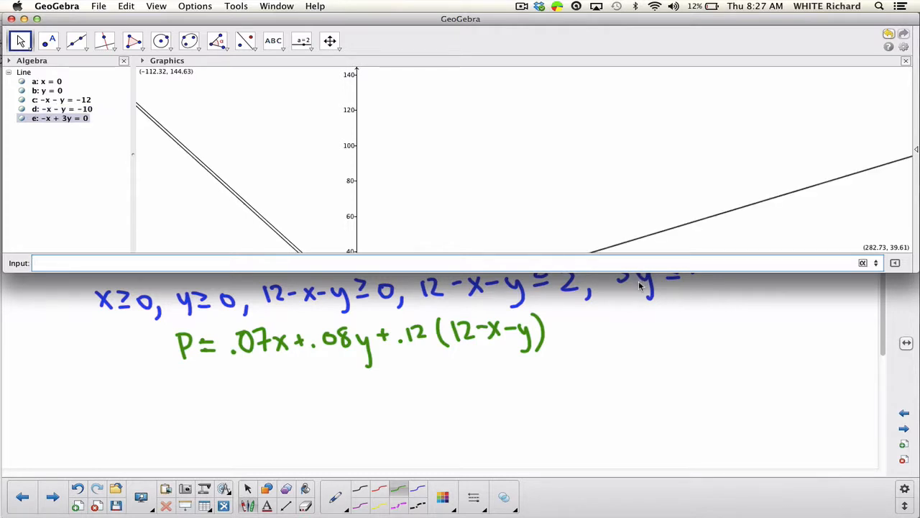
- Enlarge the GeoGebra window and frame the graph closely around the region bounded by the constraint lines
left_click_drag(916, 266, 912, 443)
scroll(407, 261, "up", 10)
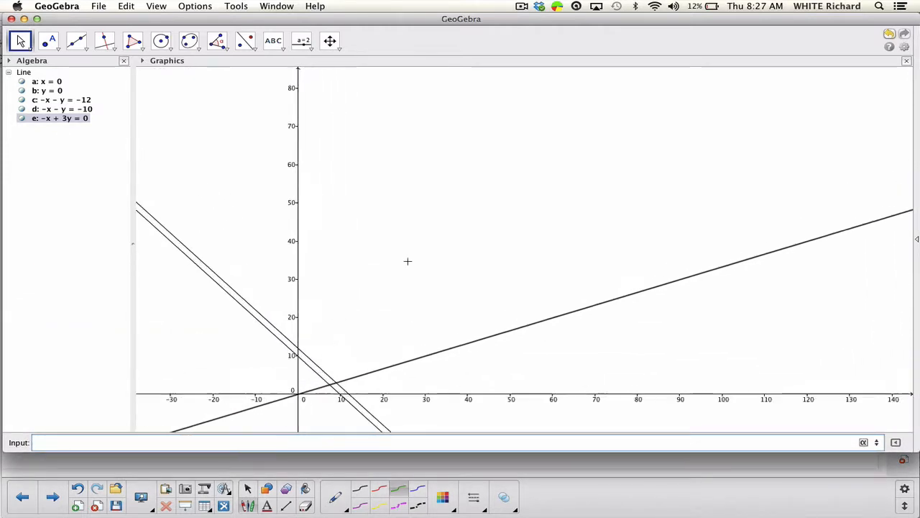
left_click_drag(407, 261, 521, 110)
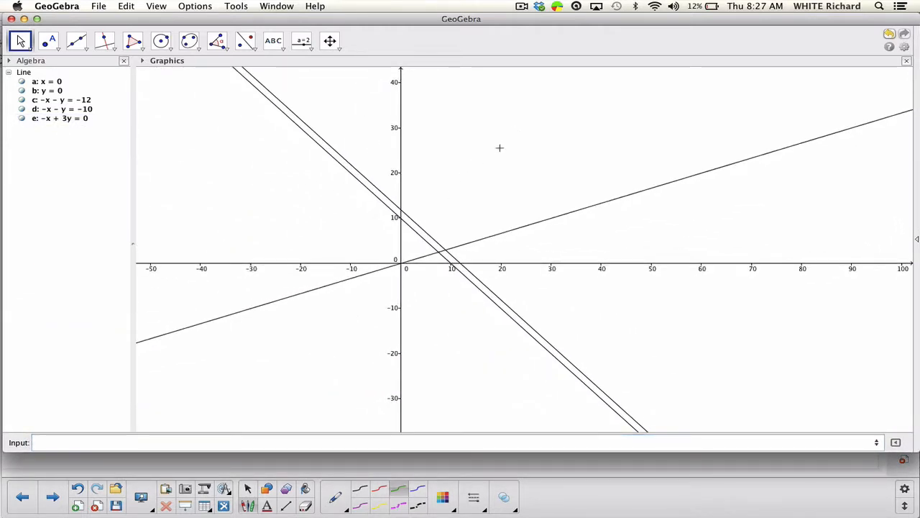
scroll(496, 150, "up", 8)
left_click_drag(441, 218, 512, 156)
scroll(489, 201, "up", 6)
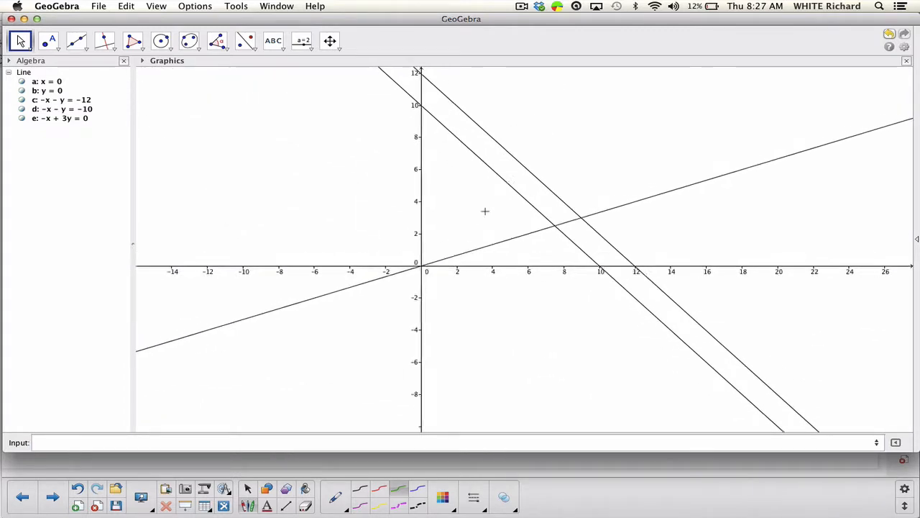
left_click_drag(615, 137, 501, 222)
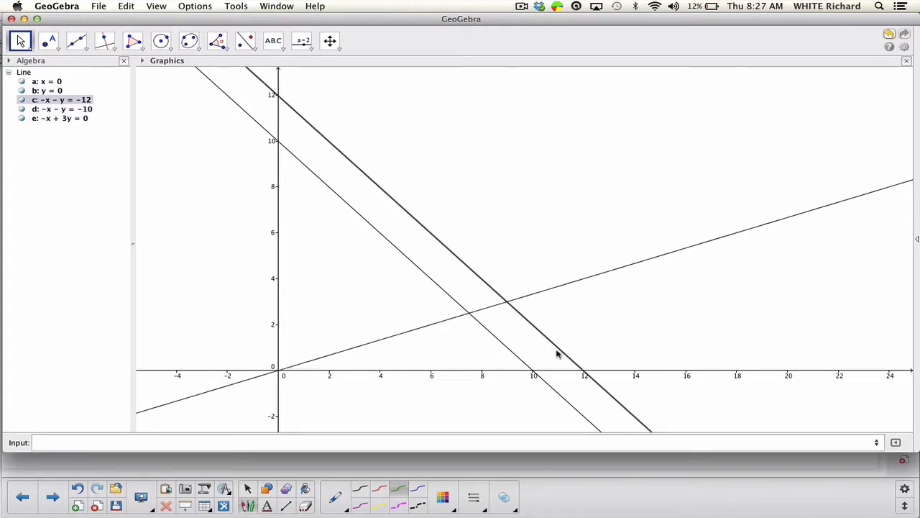
left_click_drag(533, 355, 505, 247)
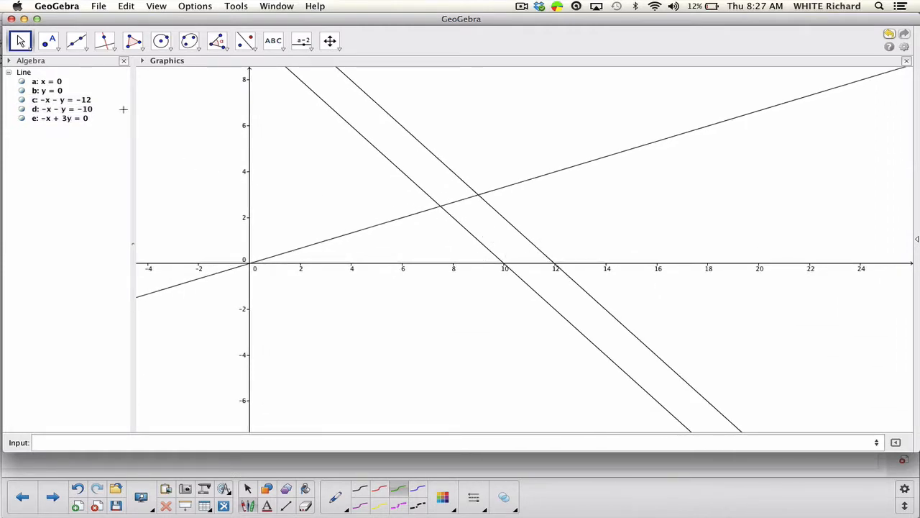
- Place points on the four vertices of the feasible region where the two parallel lines meet 3y=x and y=0
left_click(48, 41)
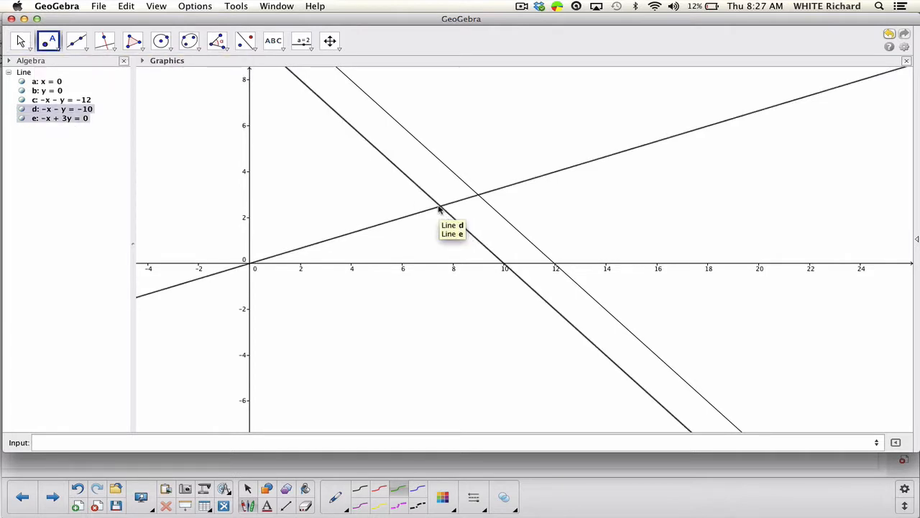
left_click(439, 208)
left_click(478, 195)
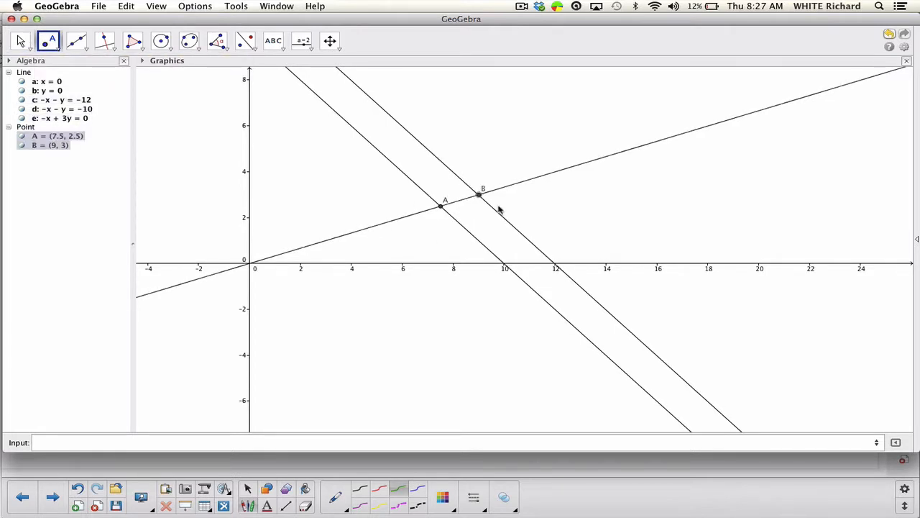
left_click(555, 264)
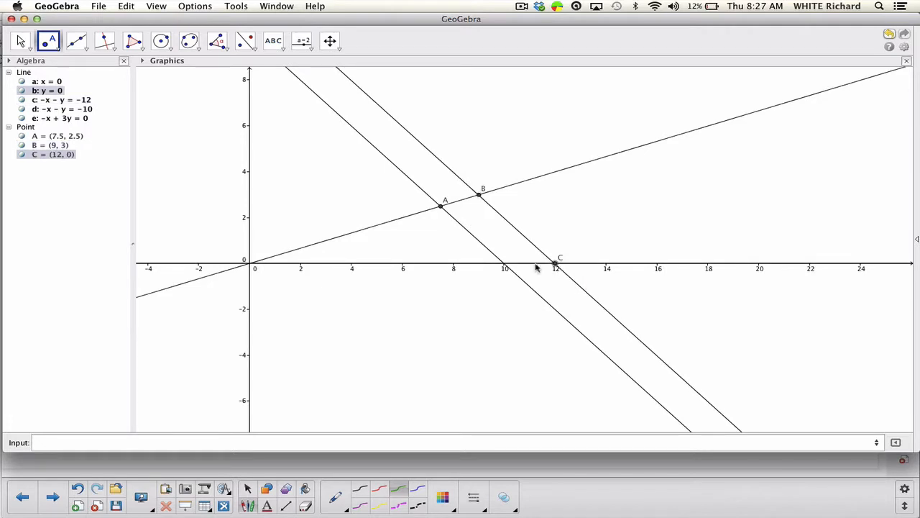
left_click(505, 265)
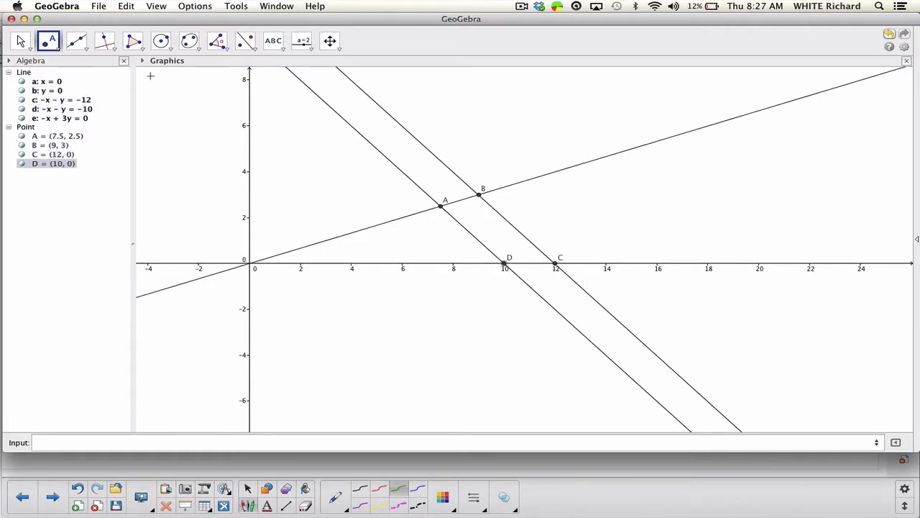
- Place a free point inside the feasible region at about (9.6, 1.5)
left_click(499, 225)
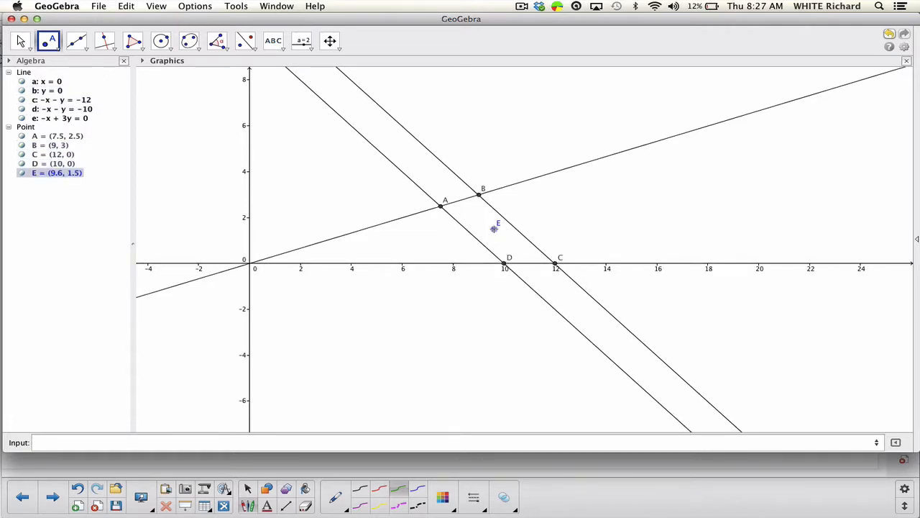
scroll(496, 227, "up", 10)
scroll(494, 228, "up", 1)
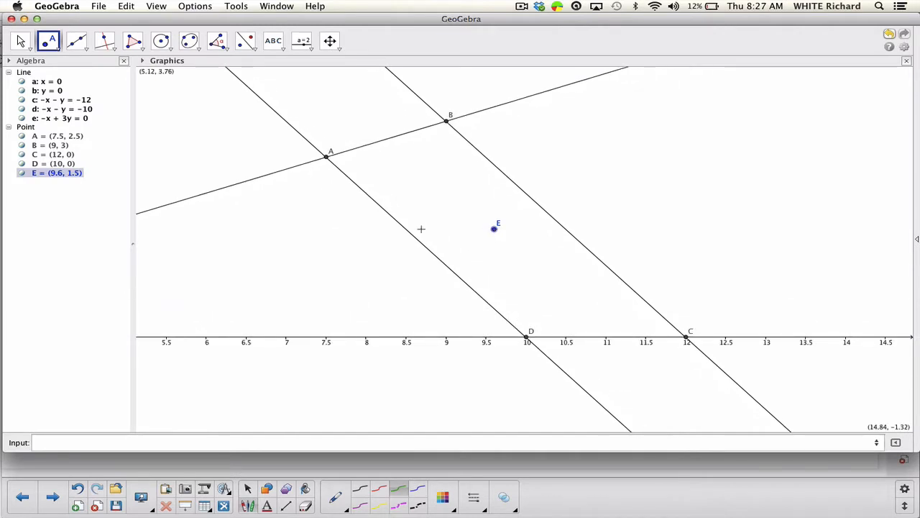
- Define the profit at point E as the number .07*x(E)+.08*y(E)+.12(12-x(E)-y(E))
left_click(22, 42)
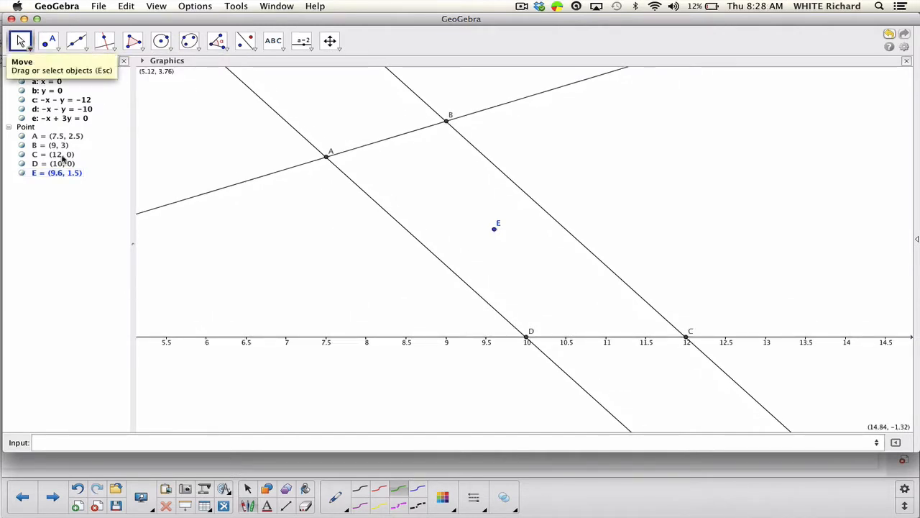
left_click(176, 440)
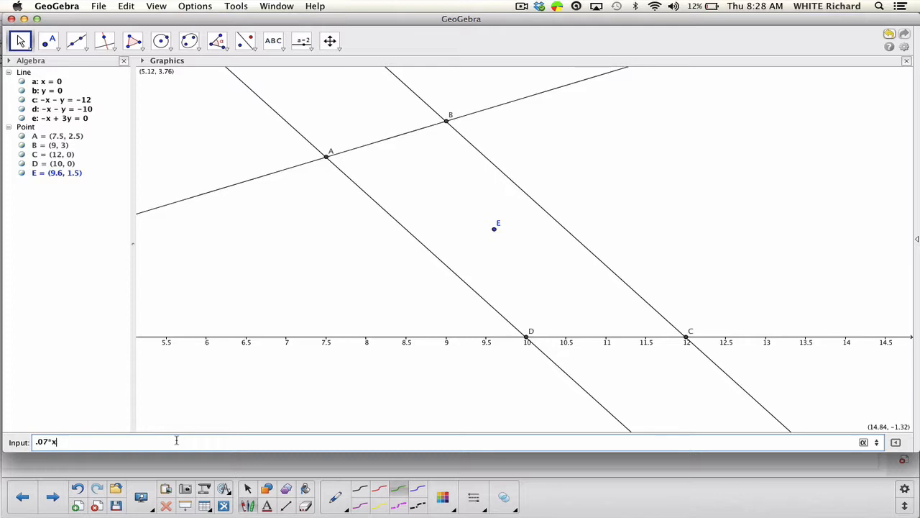
type("E")
type("+")
type("E)+.12(12-x(E)")
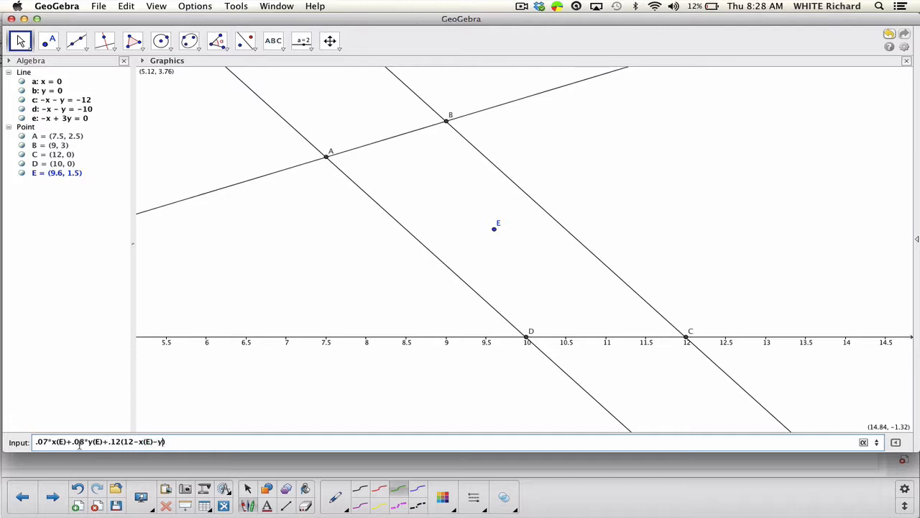
type("-y(e")
key("BackSpace")
type("E")
key("Return")
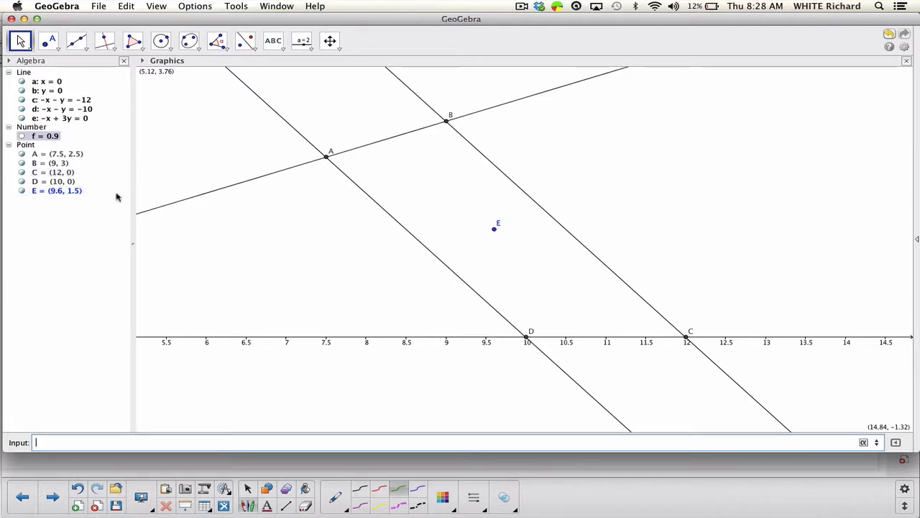
- Move free point E onto vertex D and from there onto vertex A to compare the profit at both
left_click_drag(493, 230, 529, 341)
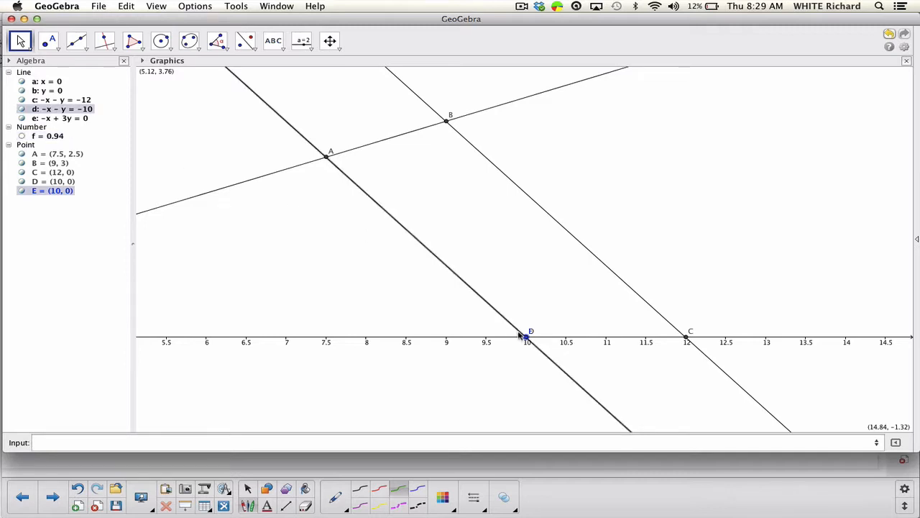
left_click_drag(527, 338, 329, 162)
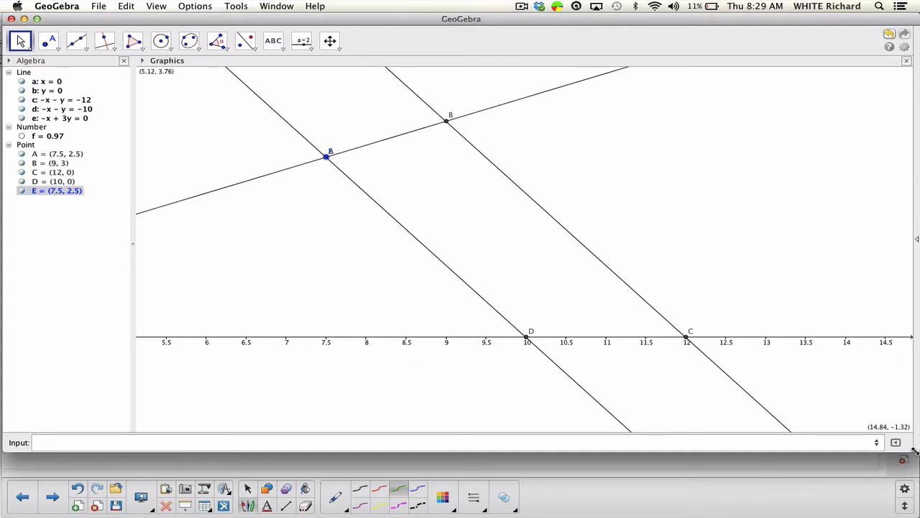
- Shorten the GeoGebra window, switch to the Notebook page and choose the blue pen
left_click_drag(915, 450, 902, 320)
left_click(832, 389)
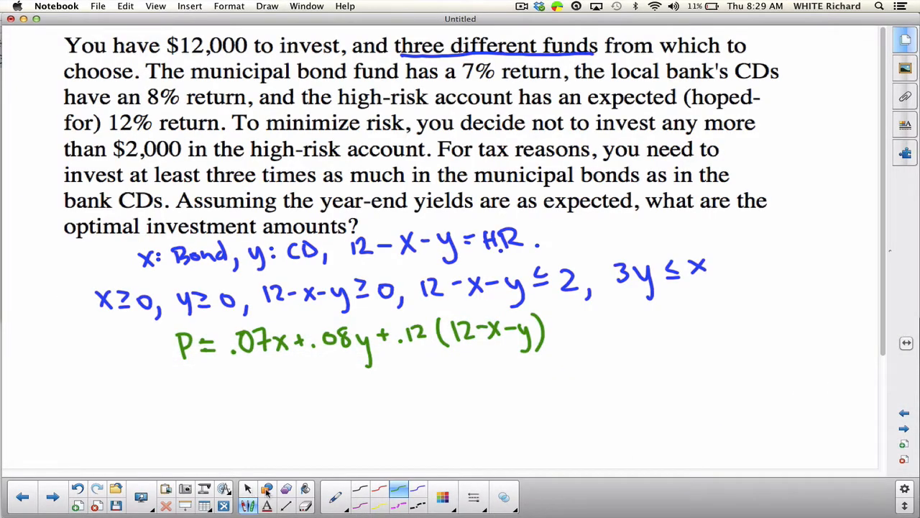
left_click(419, 489)
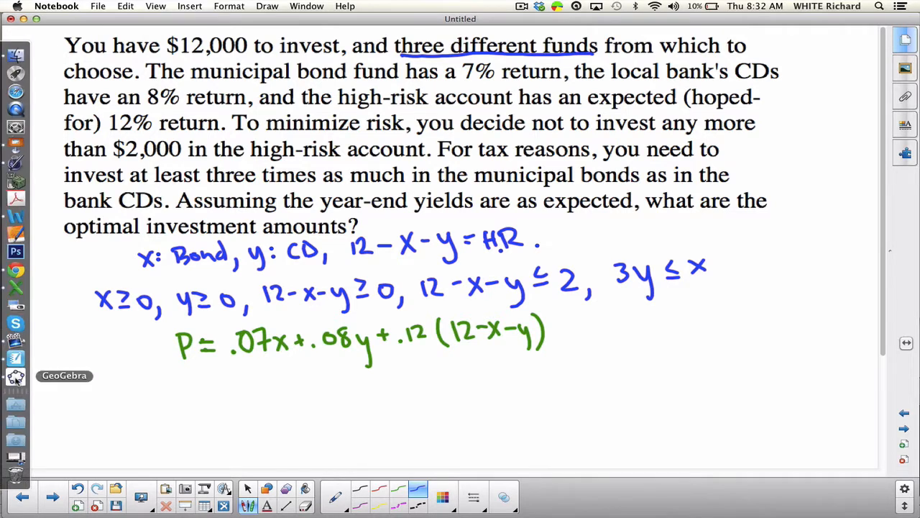
- Check point E's coordinates in GeoGebra and handwrite 7500 = x in blue below the profit function in Notebook
left_click(16, 376)
left_click(56, 191)
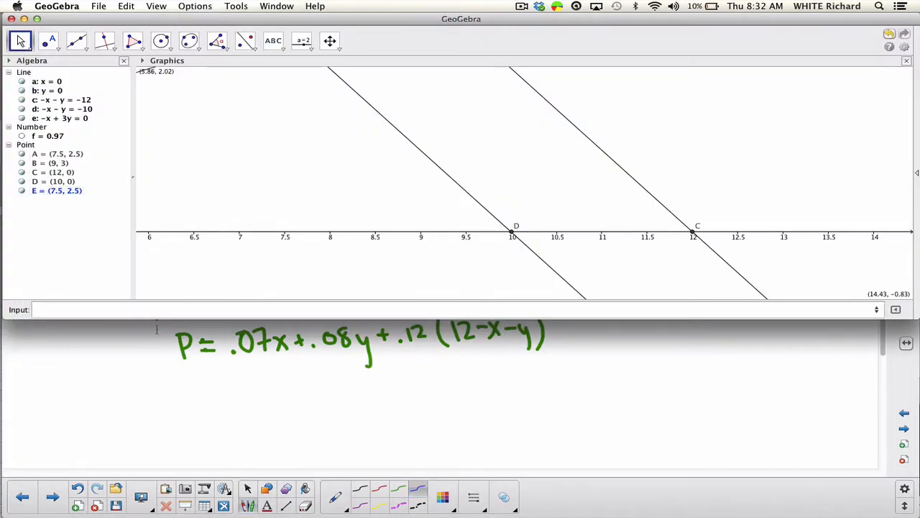
left_click(288, 434)
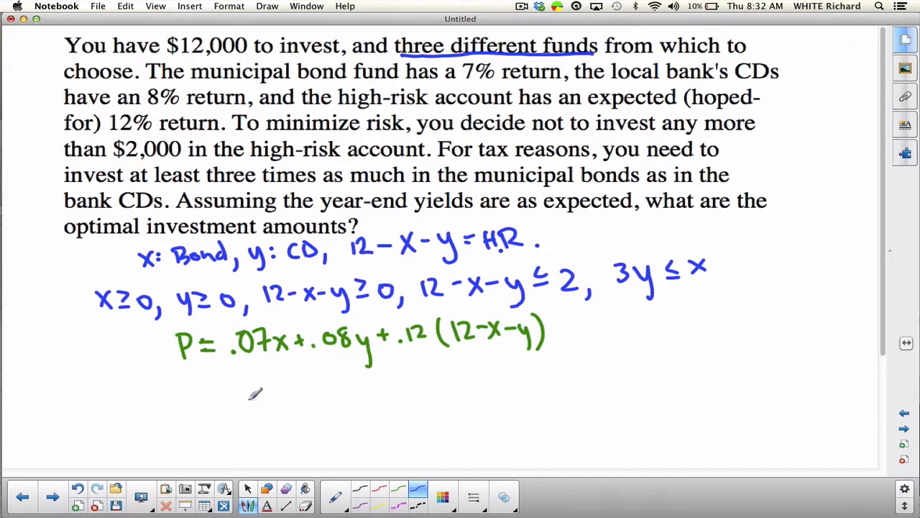
mouse_move(245, 398)
left_mouse_down()
mouse_move(253, 414)
mouse_move(329, 388)
left_mouse_up()
left_click_drag(317, 395, 350, 396)
left_click_drag(349, 382, 337, 397)
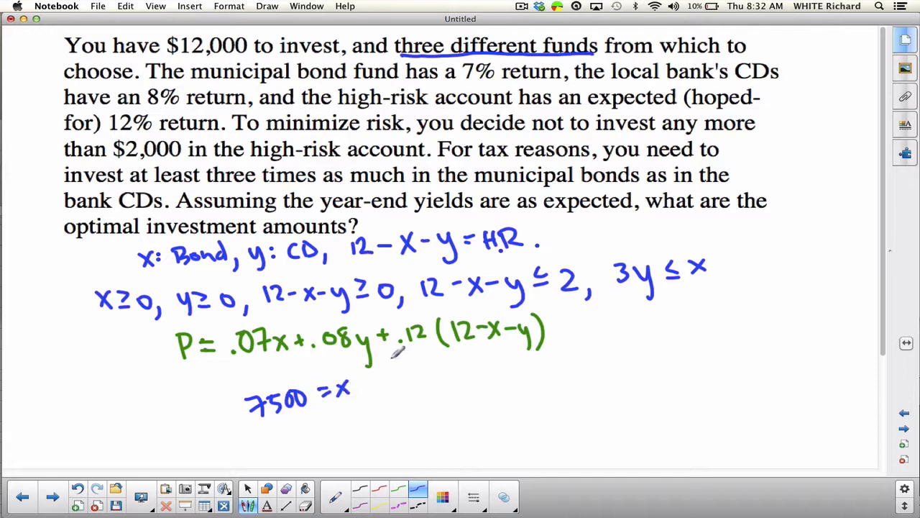
- Look up point E's y-coordinate in GeoGebra and handwrite 2500 = y under the x value in Notebook
left_click(16, 377)
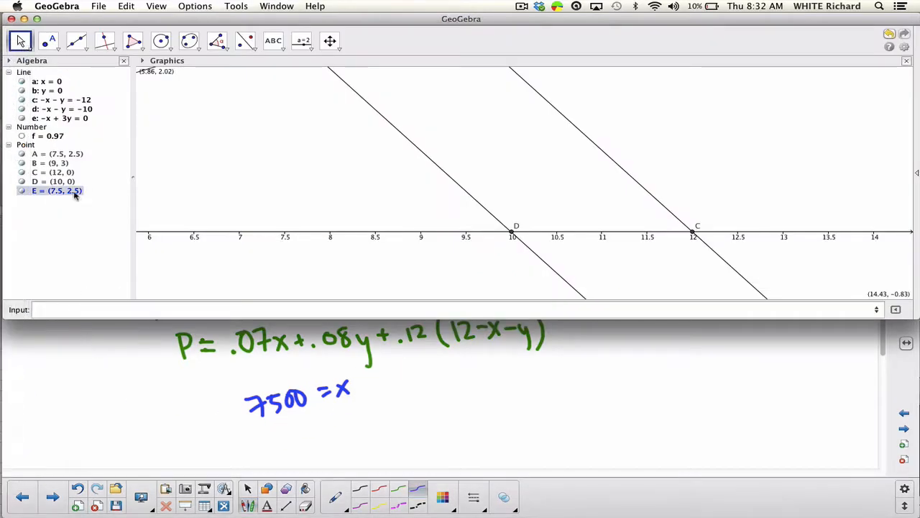
left_click(216, 413)
mouse_move(263, 426)
left_mouse_down()
mouse_move(277, 439)
mouse_move(338, 419)
left_mouse_up()
left_click_drag(330, 424, 349, 436)
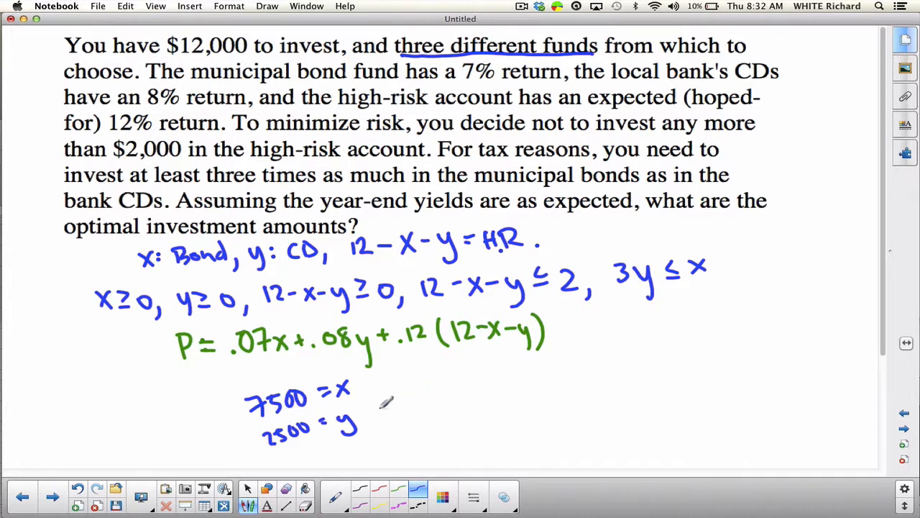
- Handwrite the high-risk amount beside the x and y values, beginning with HR = 20
mouse_move(388, 393)
left_mouse_down()
mouse_move(387, 413)
mouse_move(400, 411)
left_mouse_up()
left_click_drag(386, 405, 401, 402)
mouse_move(406, 399)
left_mouse_down()
mouse_move(413, 394)
mouse_move(420, 411)
mouse_move(430, 386)
left_mouse_up()
left_click_drag(424, 391, 451, 389)
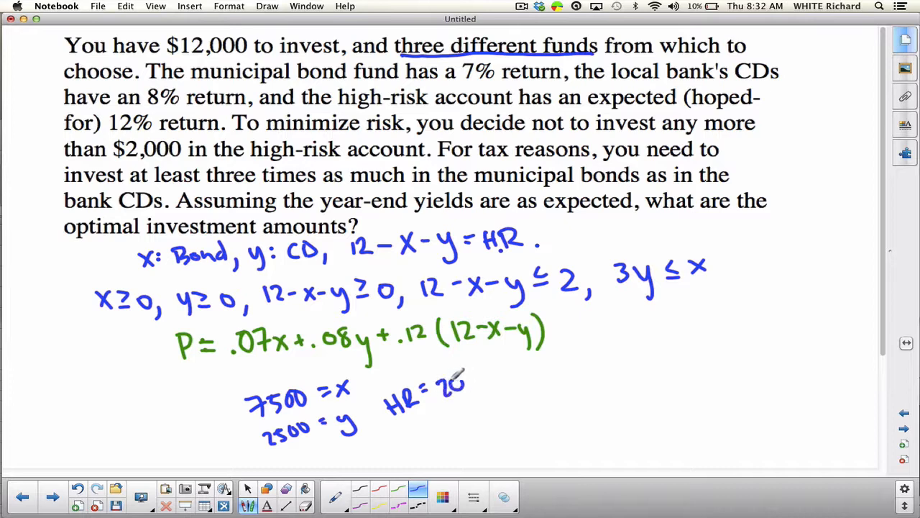